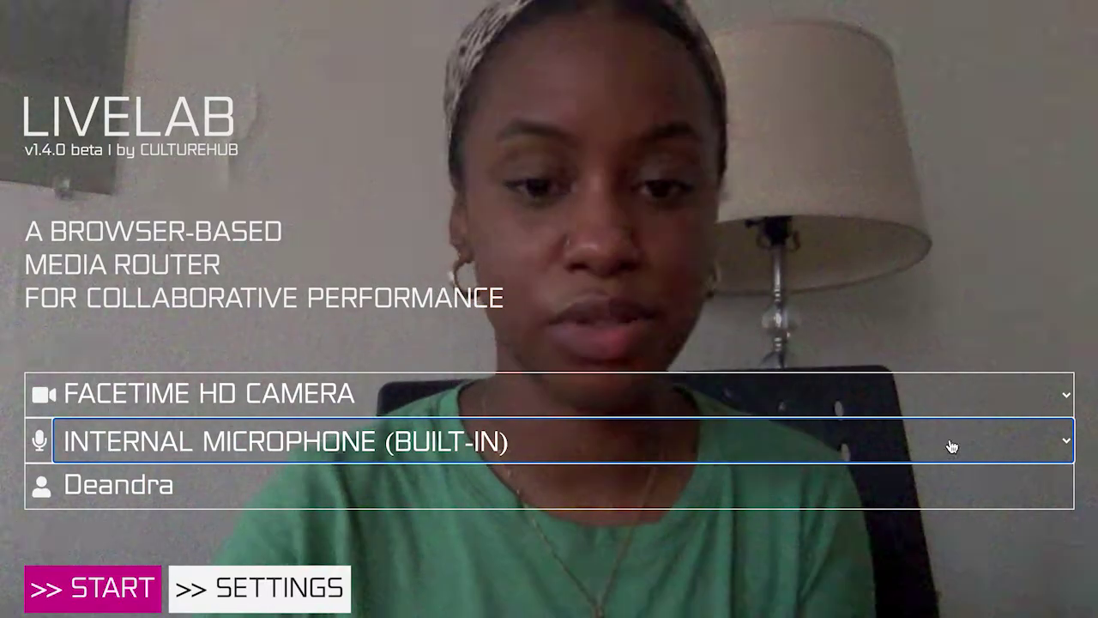
Show the LiveLab microphone inputs, leaving Internal Microphone (Built-In) selected
click(1088, 308)
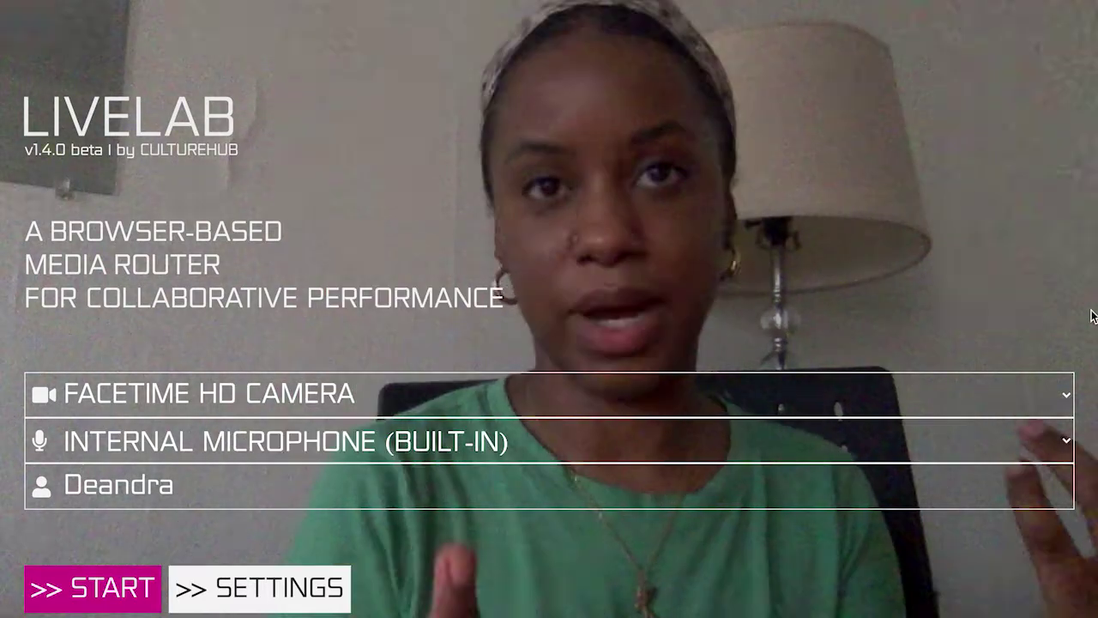
click(1040, 443)
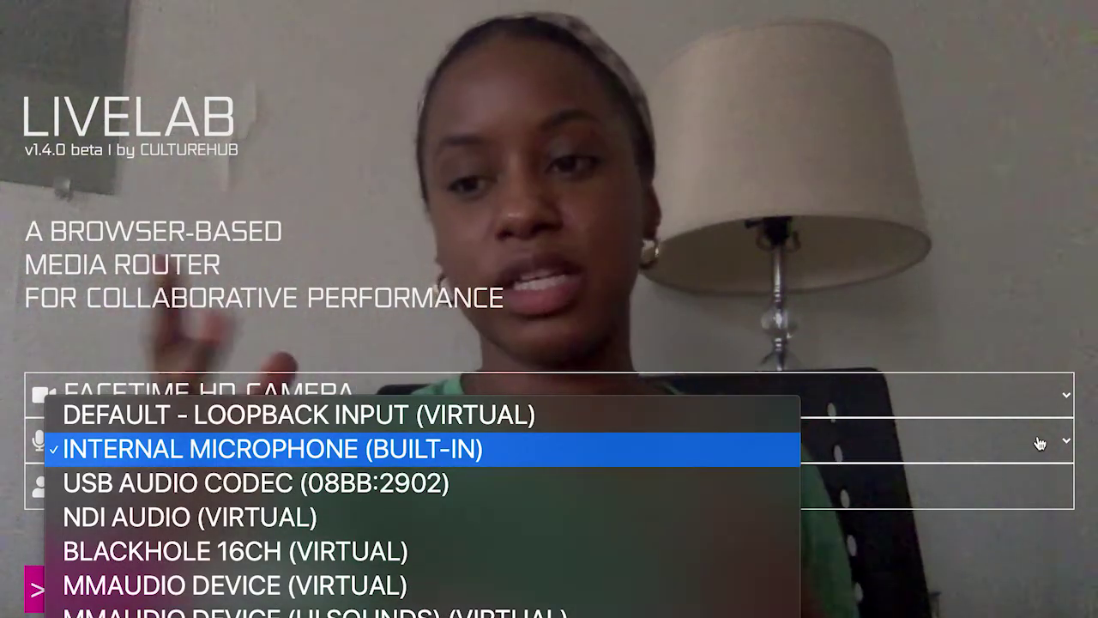
click(1070, 441)
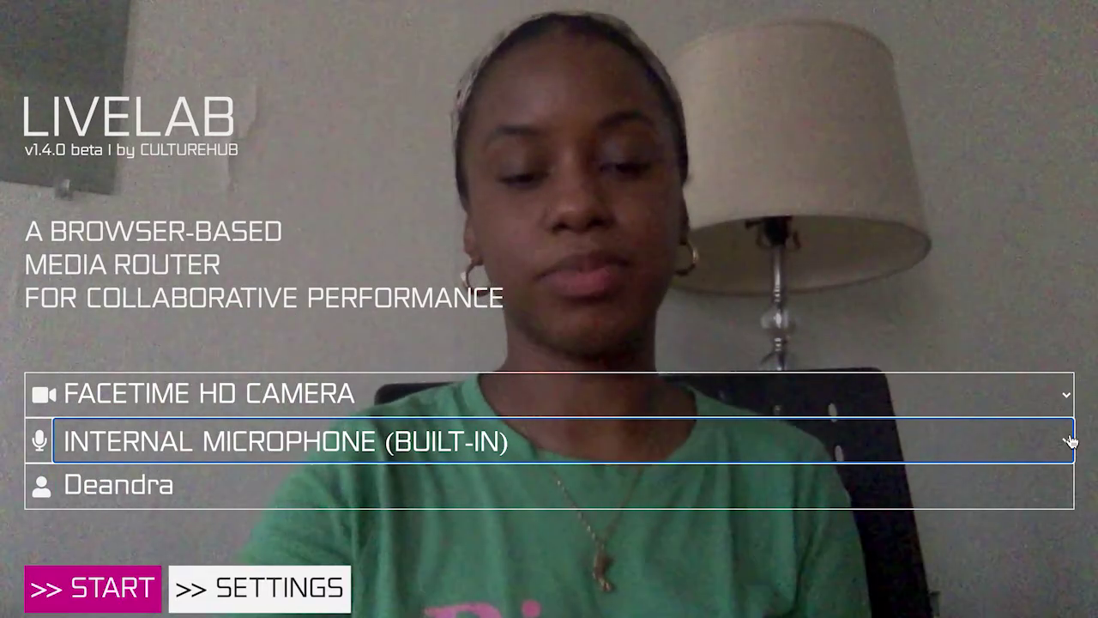
click(1002, 446)
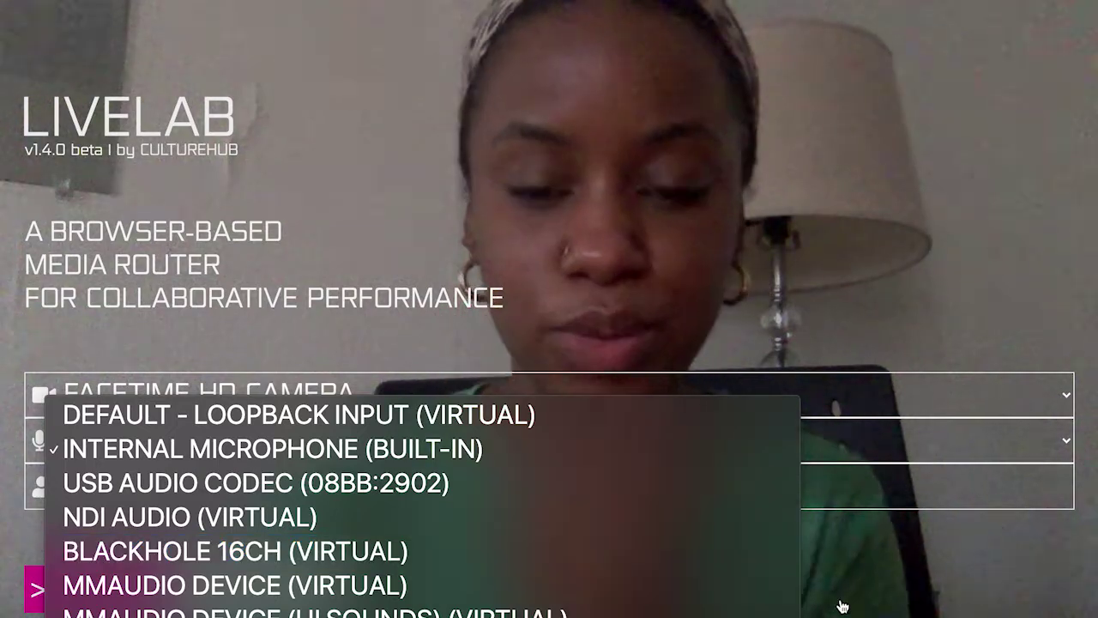
Launch Loopback via system search and add Music as the Loopback Input source
click(841, 604)
key(super+space)
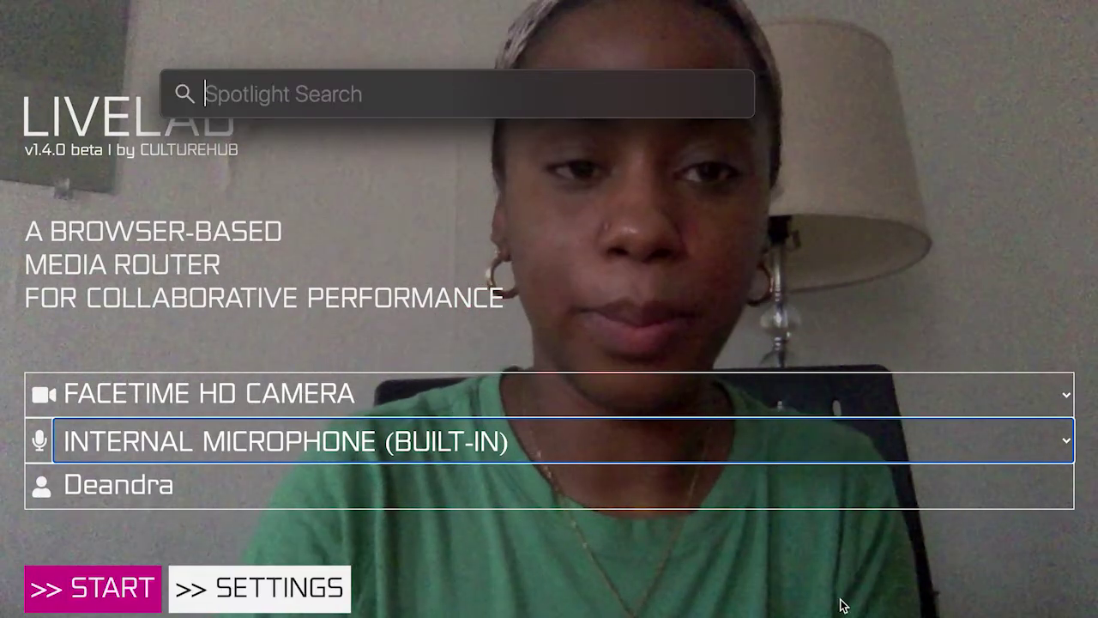
text(loop)
key(Return)
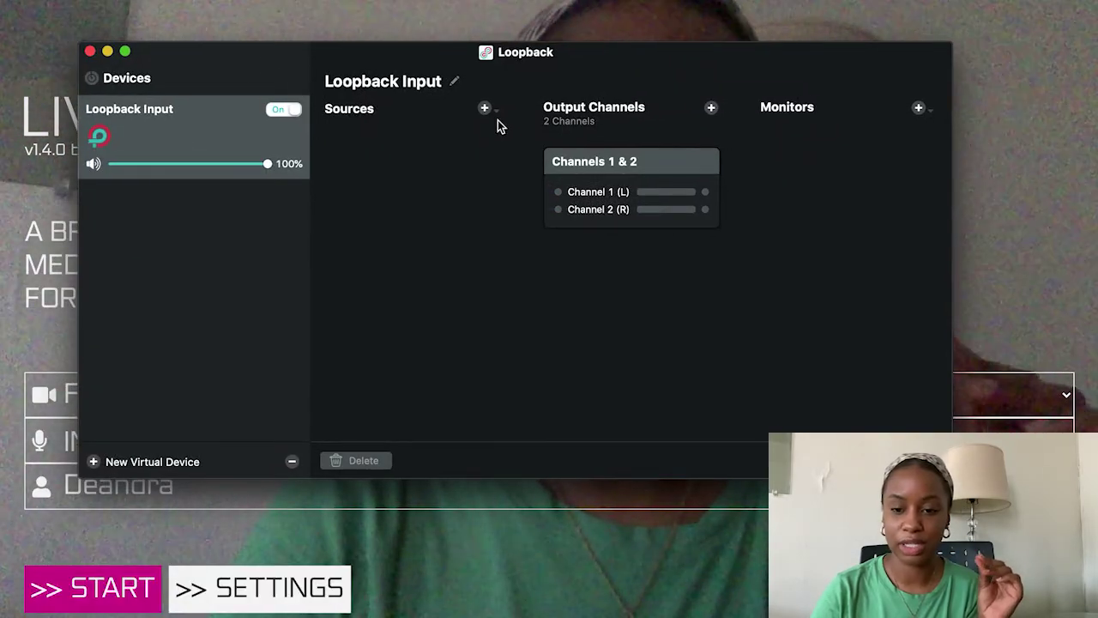
click(496, 111)
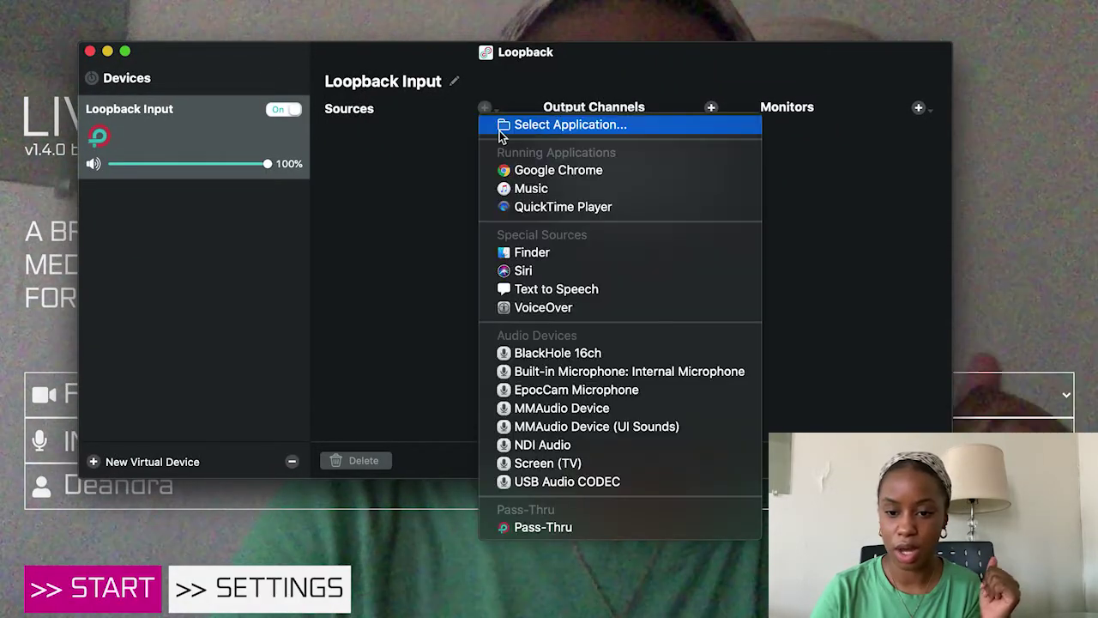
click(503, 188)
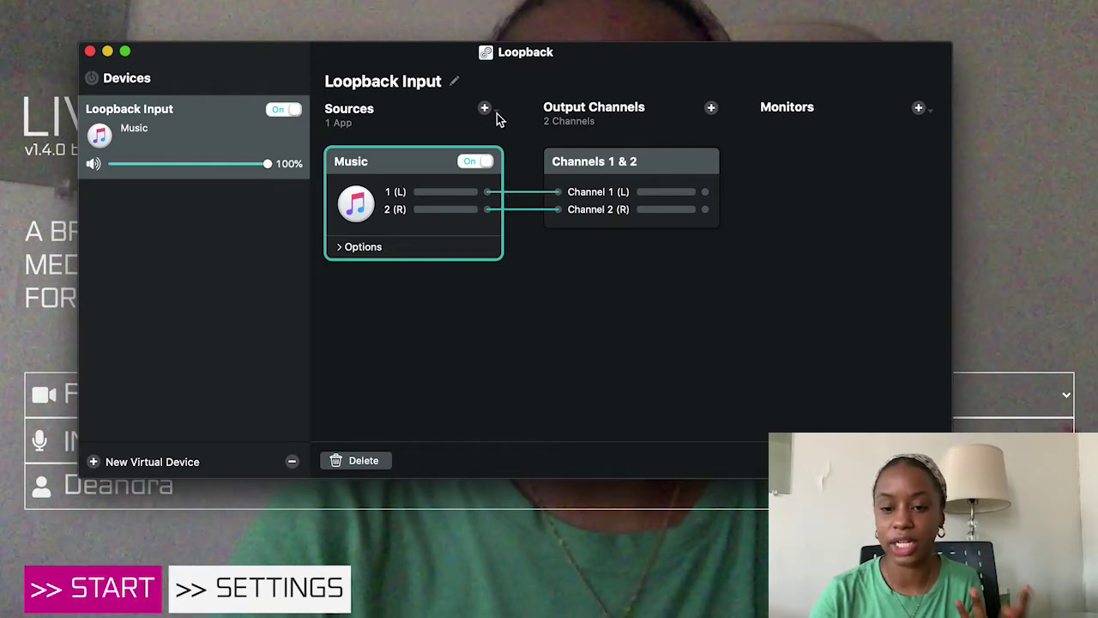
Add Internal Microphone as a second Loopback Input source alongside Music
click(485, 108)
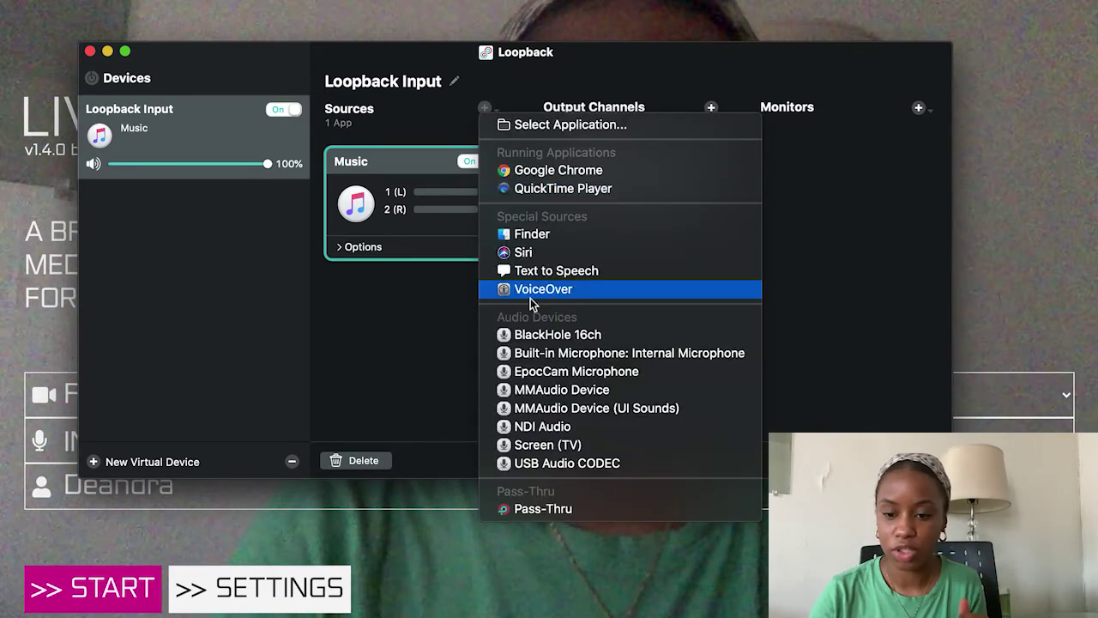
click(534, 358)
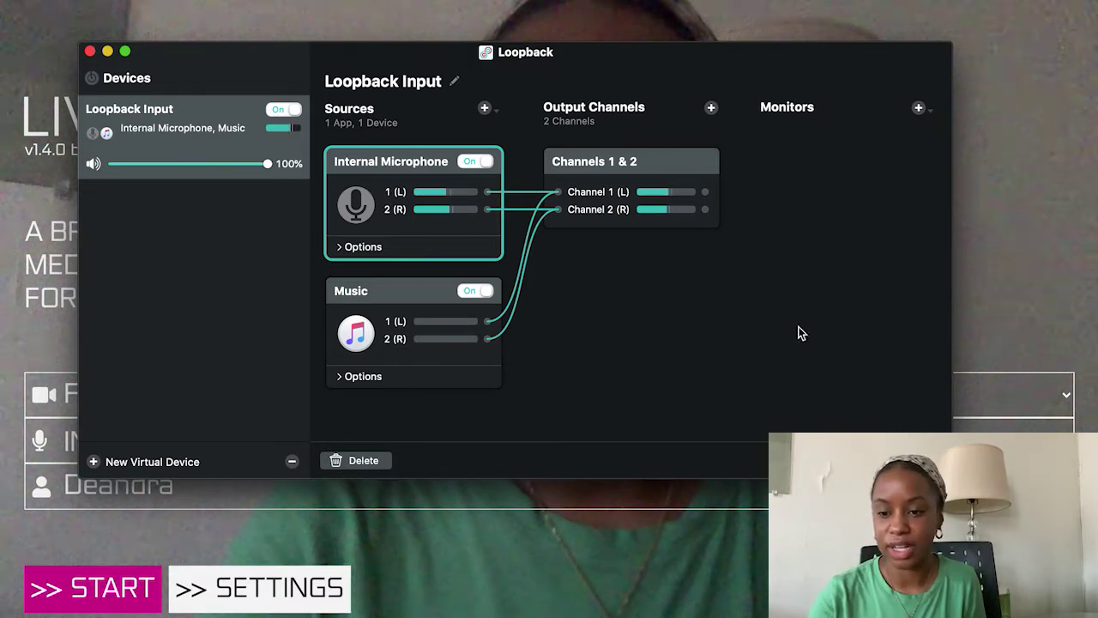
click(920, 108)
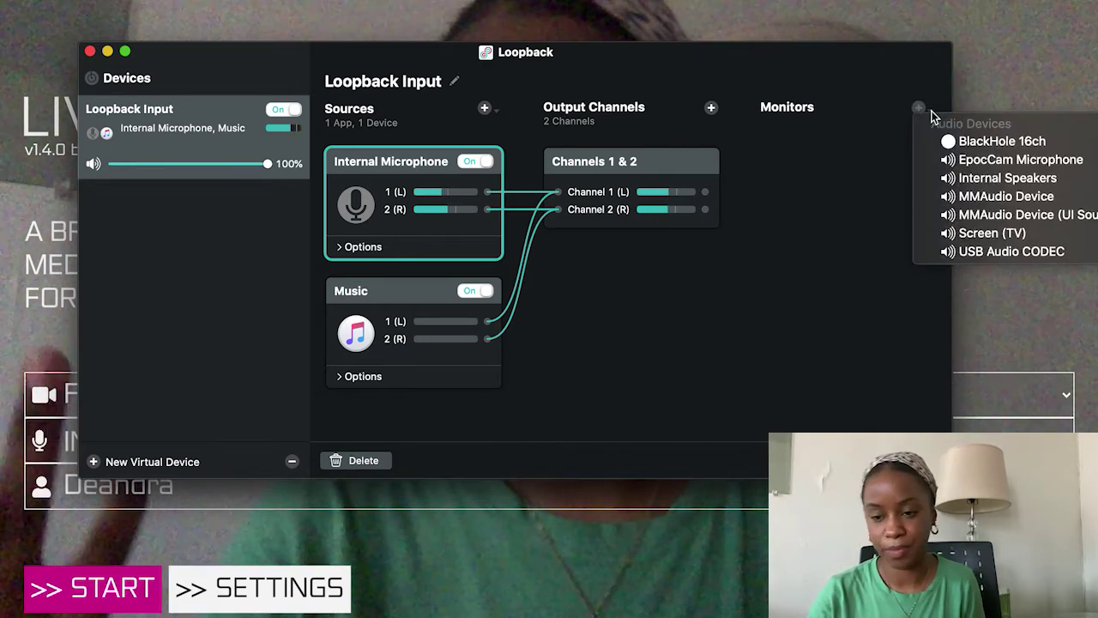
click(797, 267)
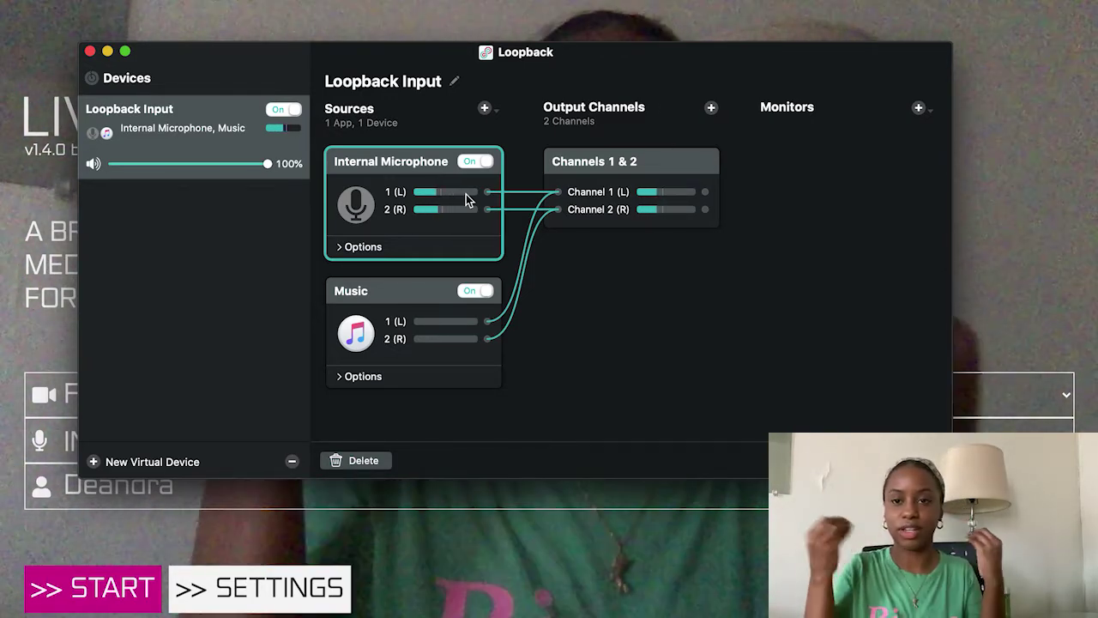
Create a new virtual device named Monitoring and remove its Pass-Thru source
click(94, 461)
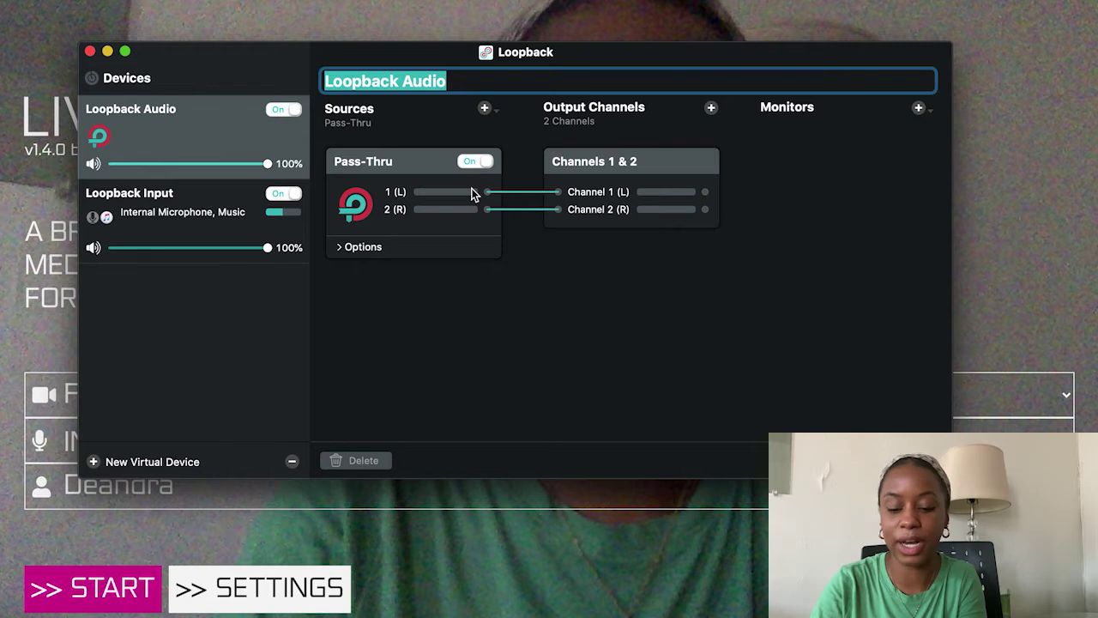
text(Monitoring)
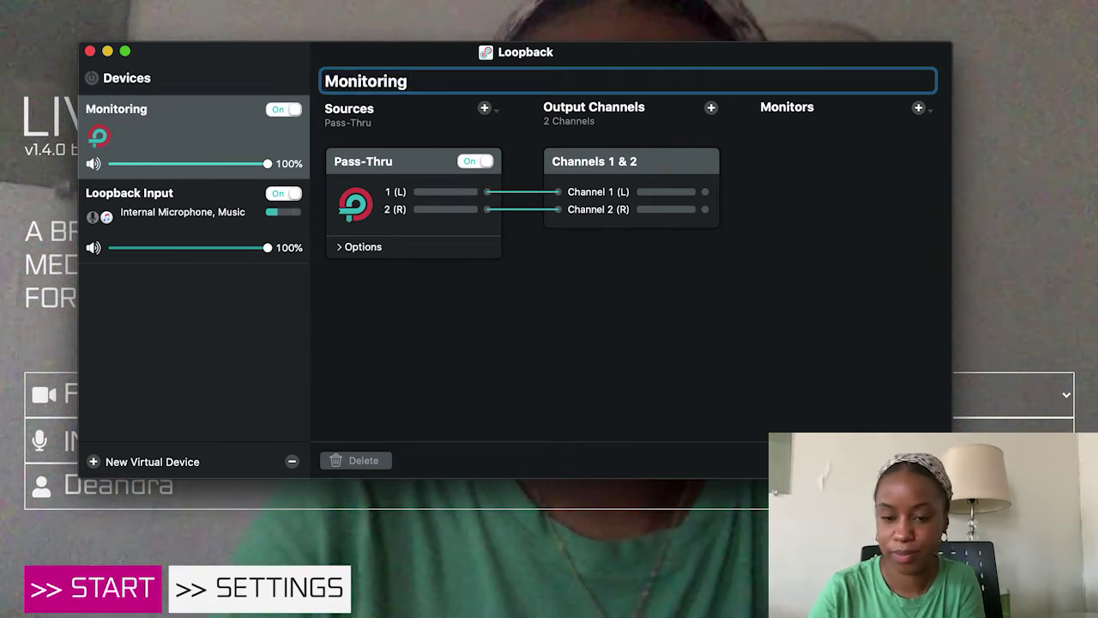
key(Return)
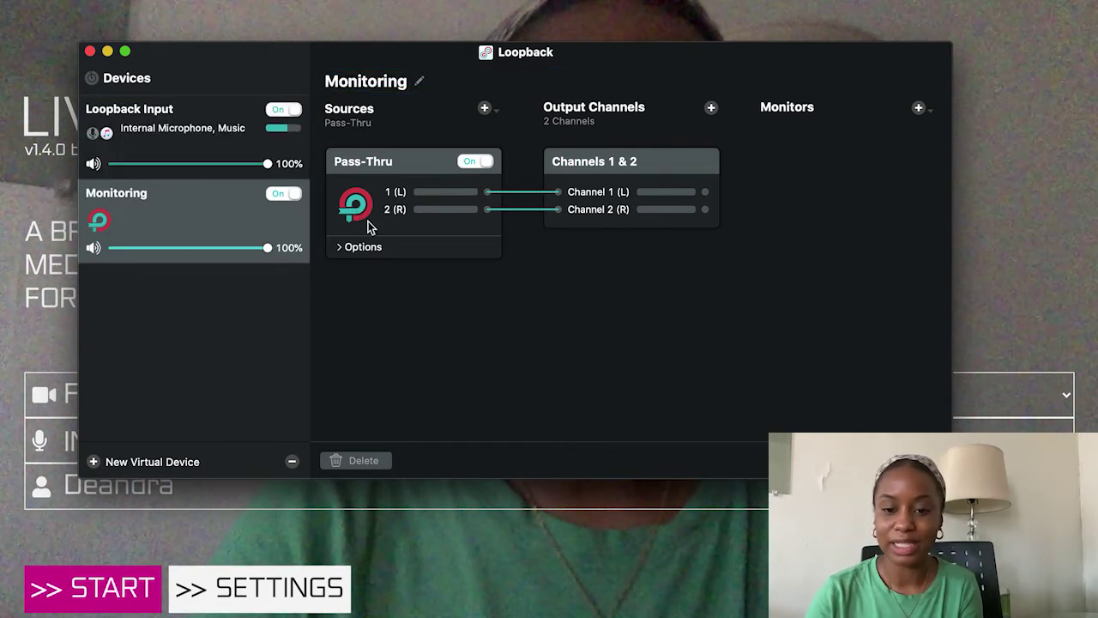
click(374, 165)
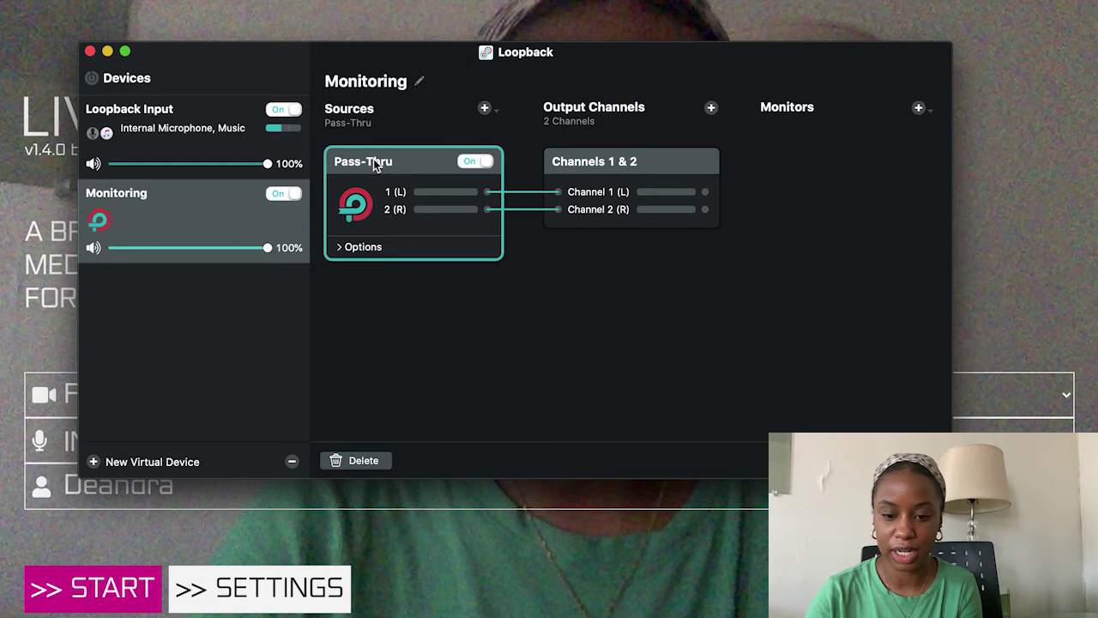
click(362, 460)
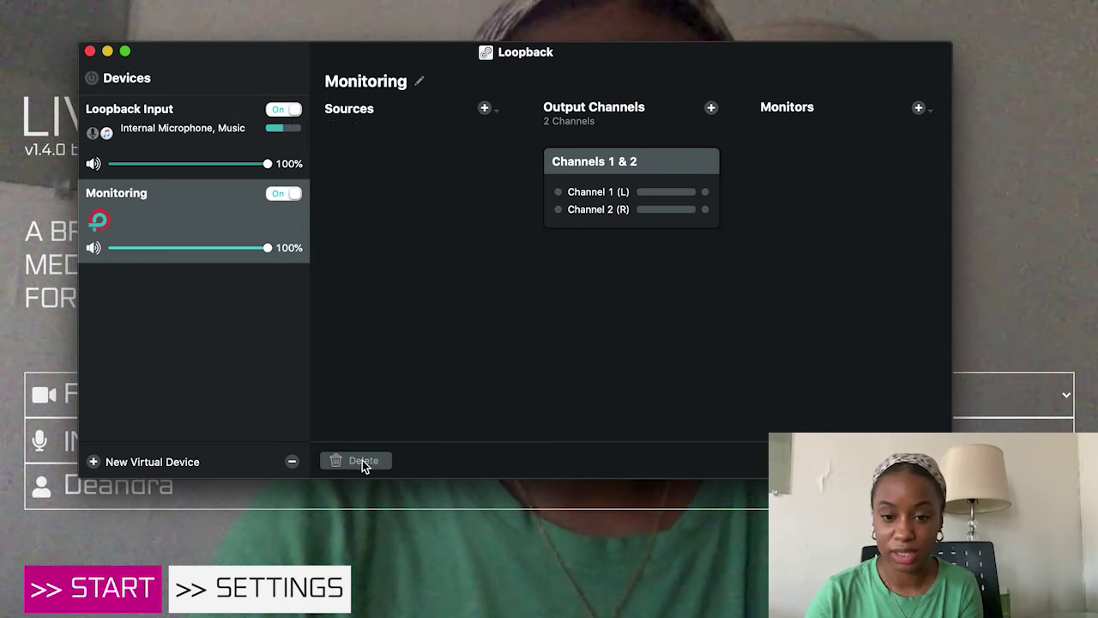
Give Monitoring Music as its source and Internal Speakers as its monitor
click(485, 109)
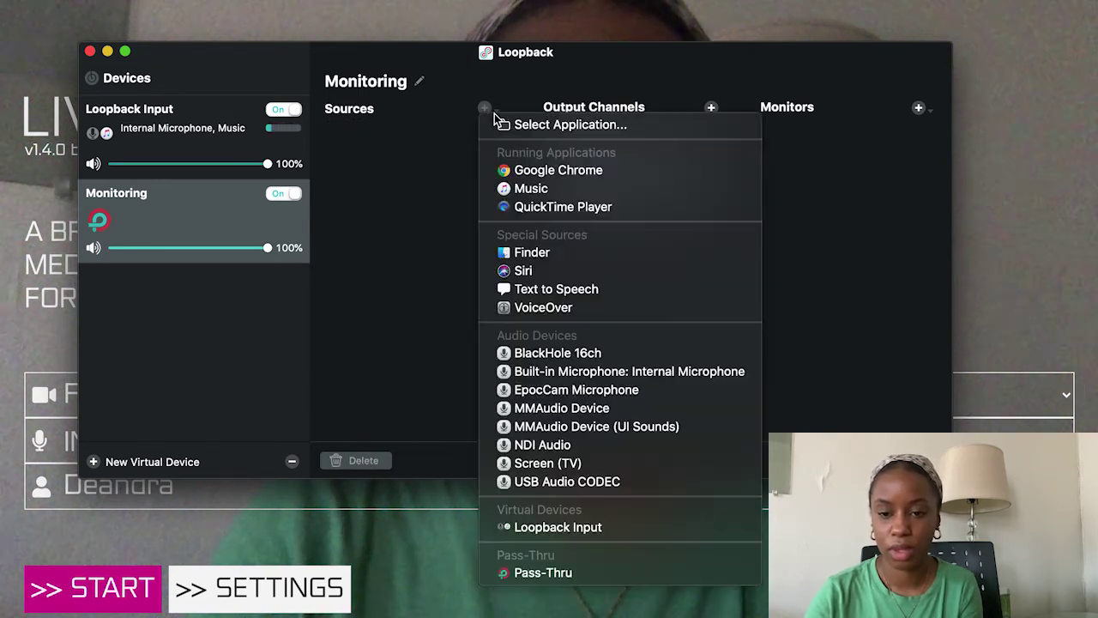
click(520, 190)
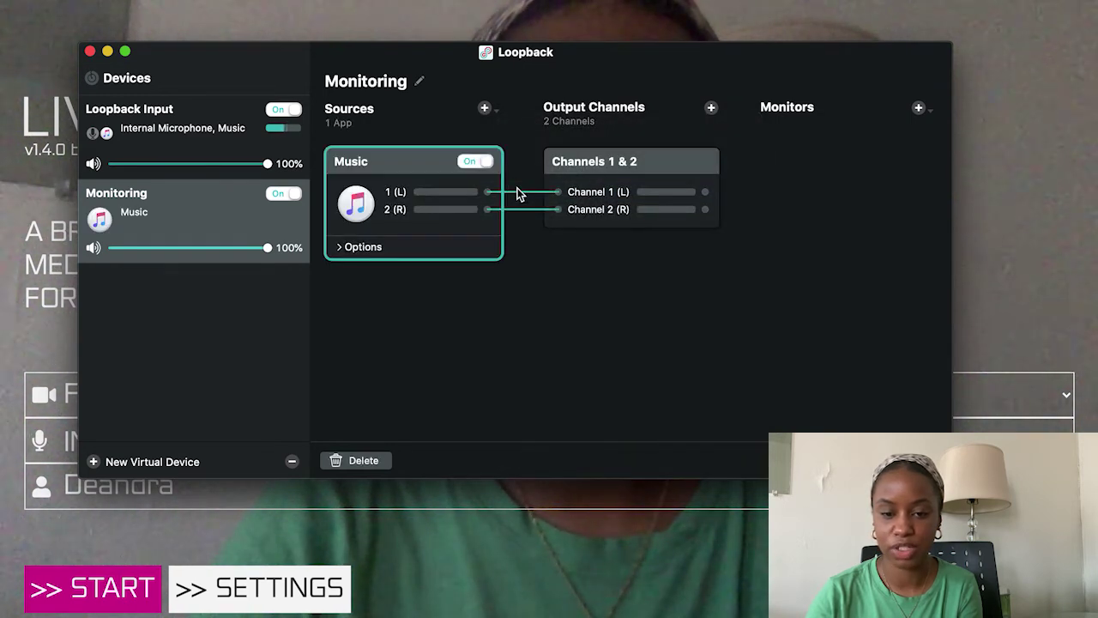
click(919, 109)
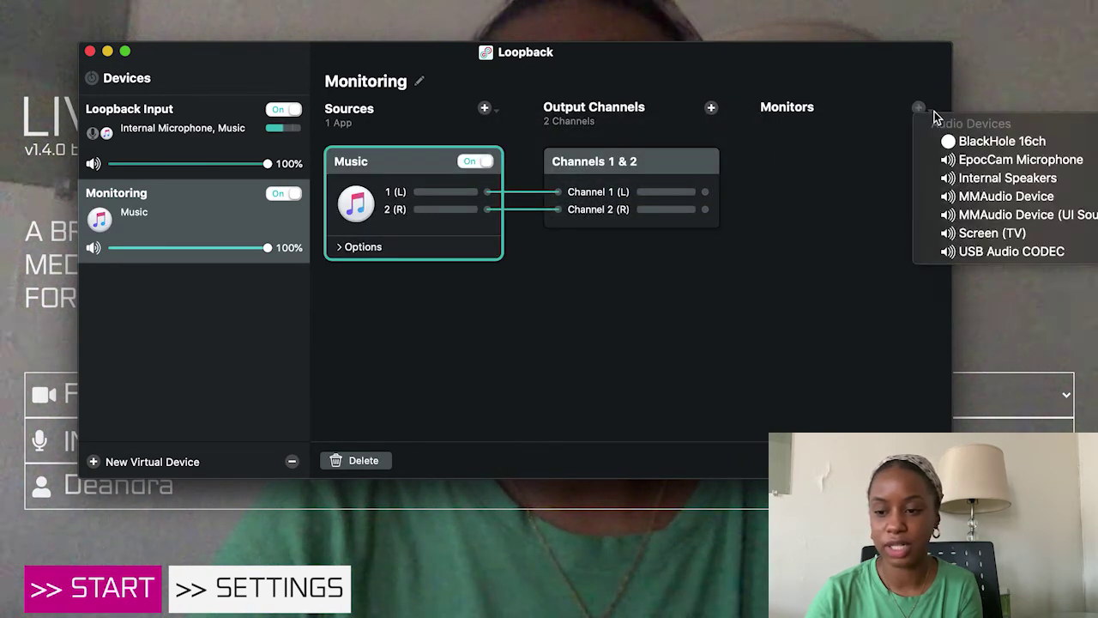
click(1004, 178)
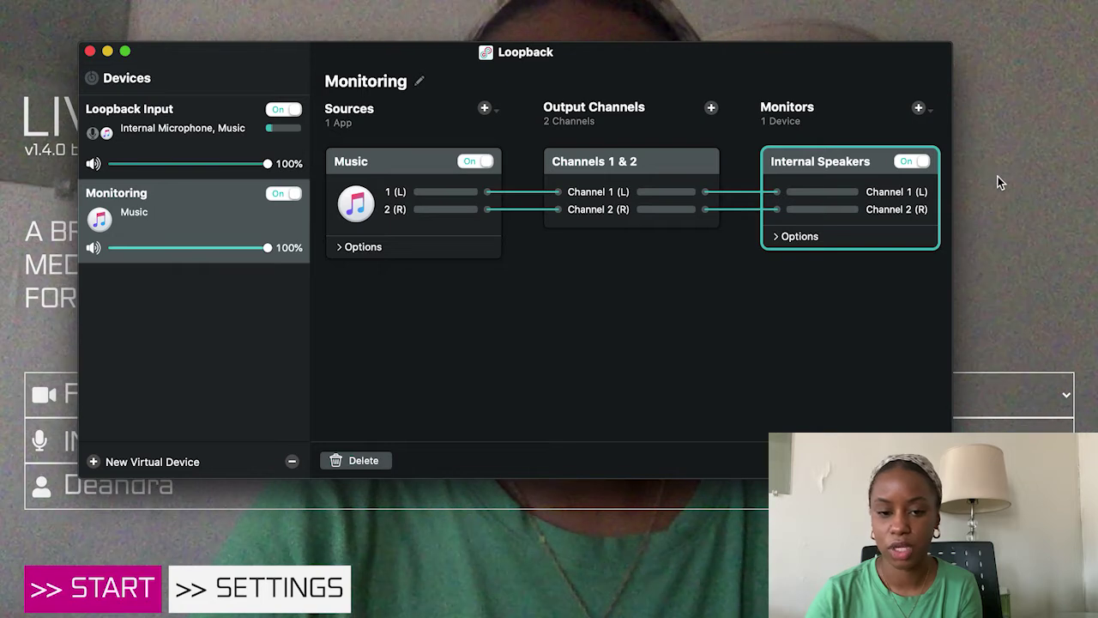
Review the Loopback Input and Monitoring routing, then hide Loopback
click(169, 129)
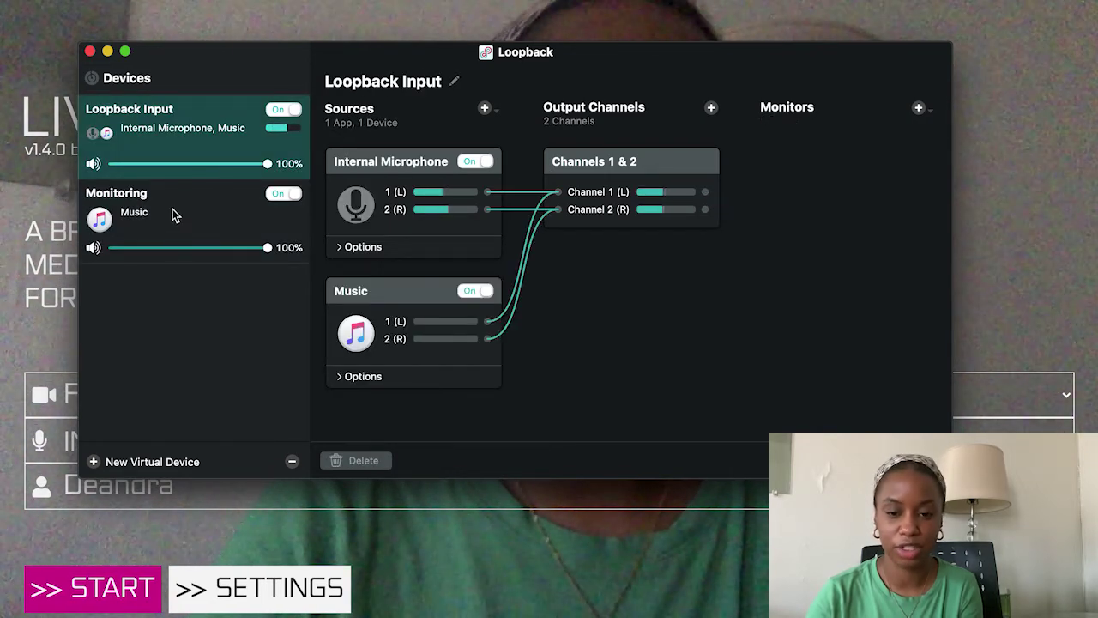
click(172, 215)
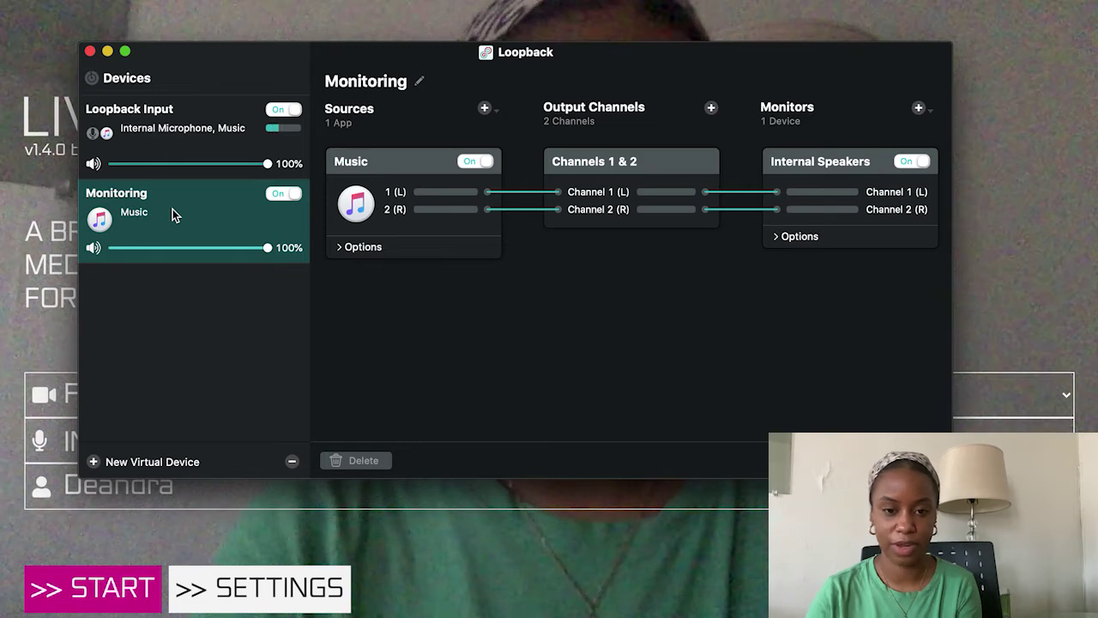
key(super+q)
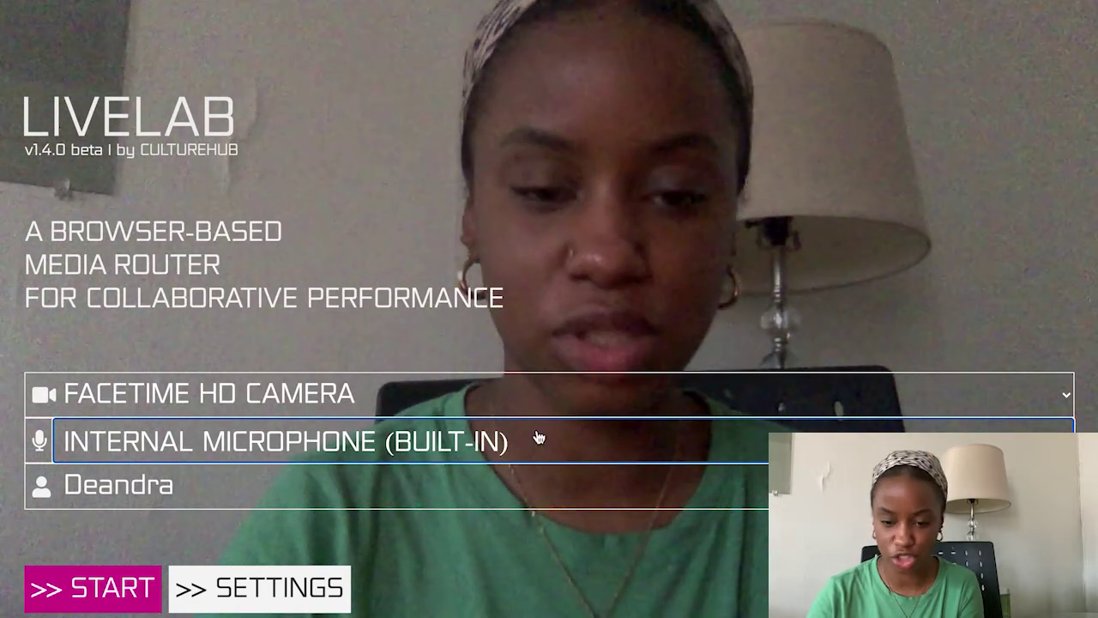
Switch LiveLab's microphone to LOOPBACK INPUT (VIRTUAL) and confirm the choice
click(538, 439)
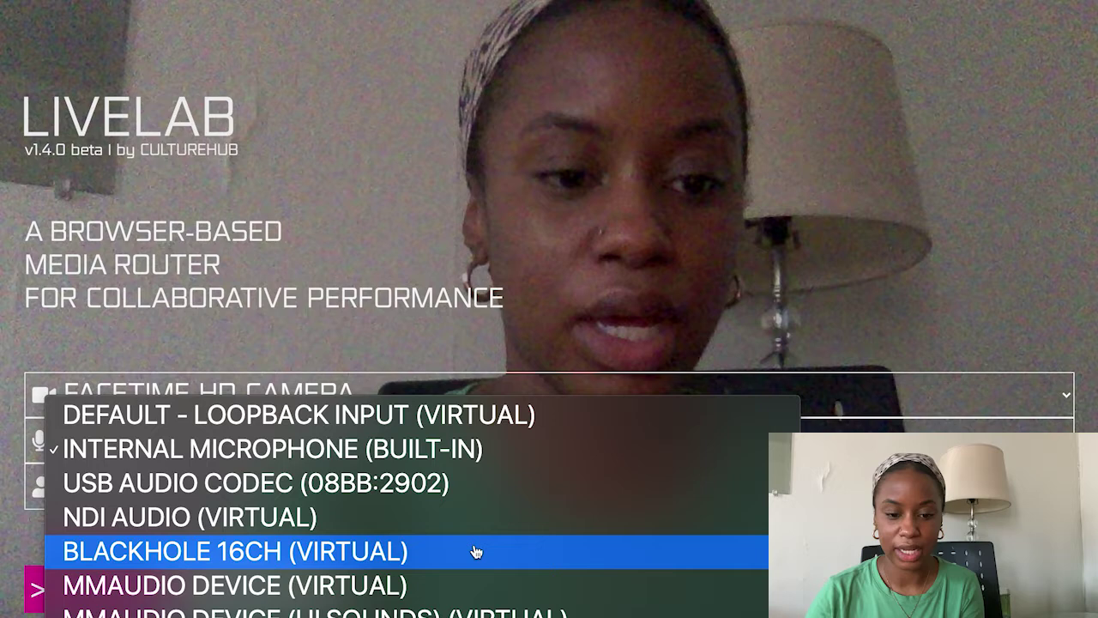
mouse_move(412, 614)
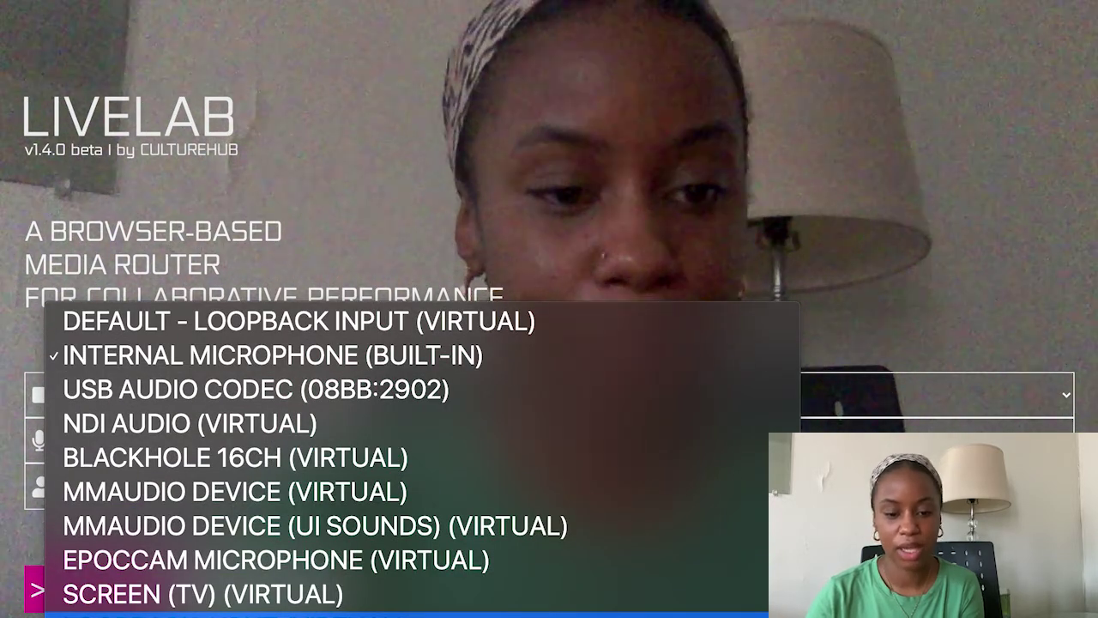
click(412, 614)
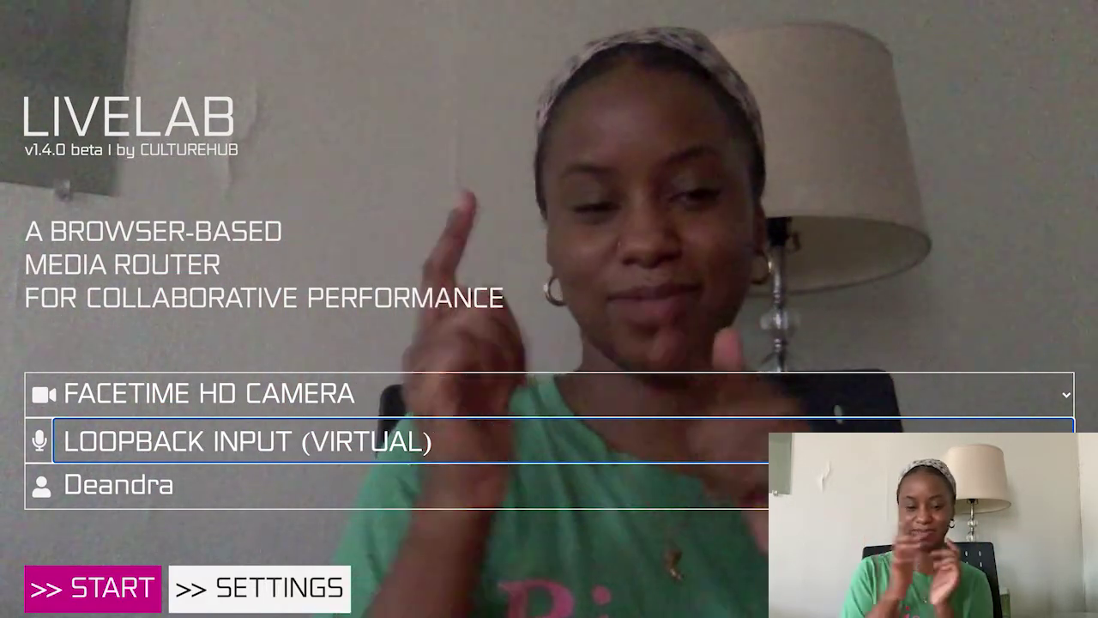
click(532, 444)
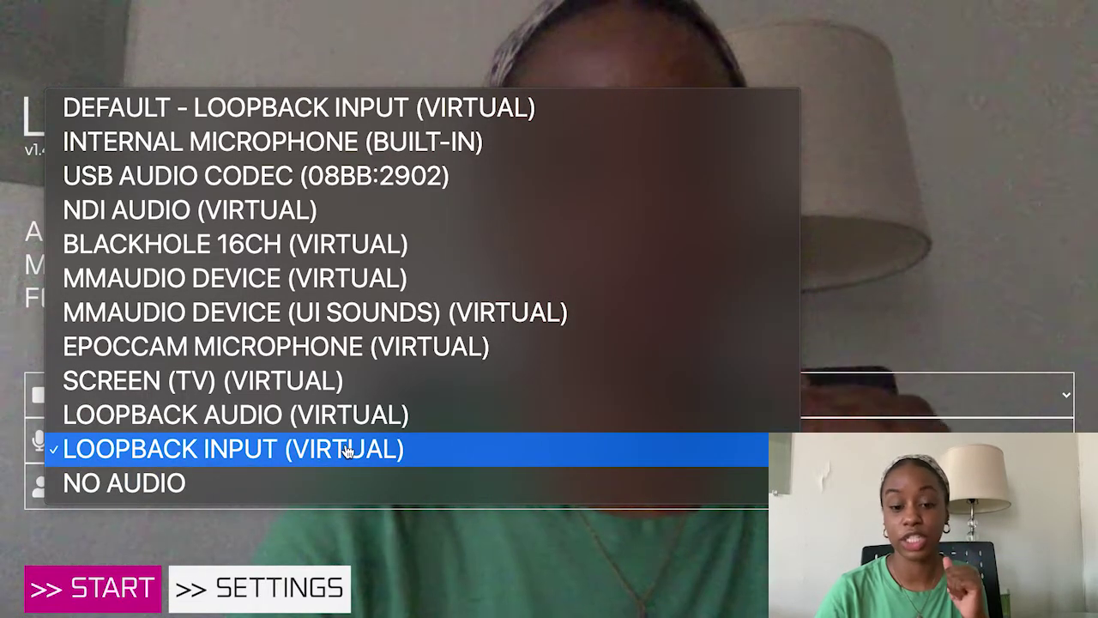
click(345, 451)
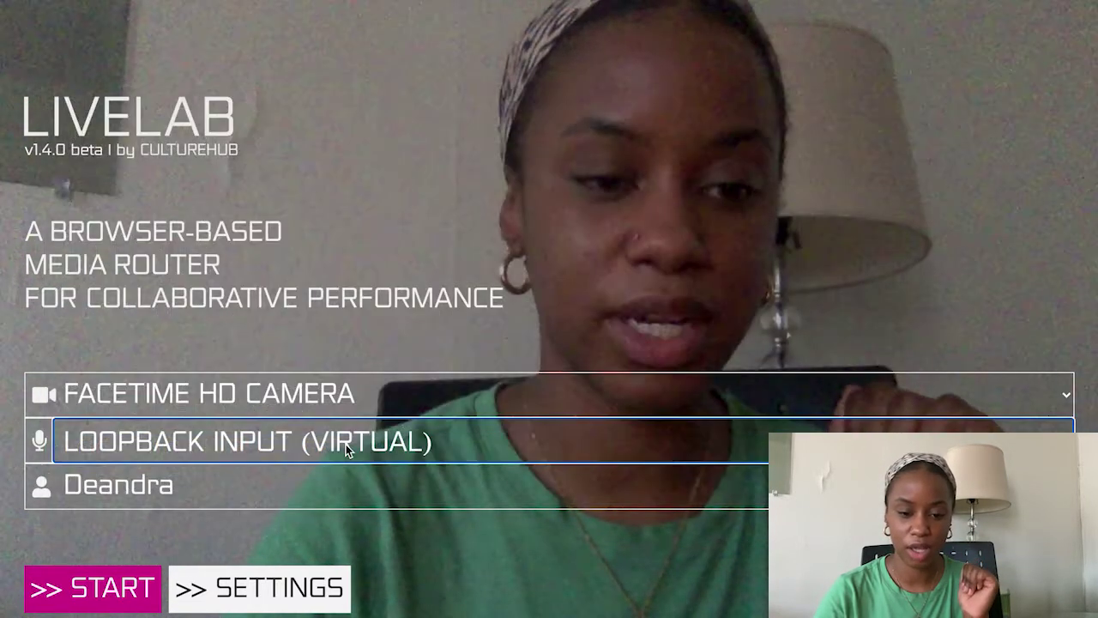